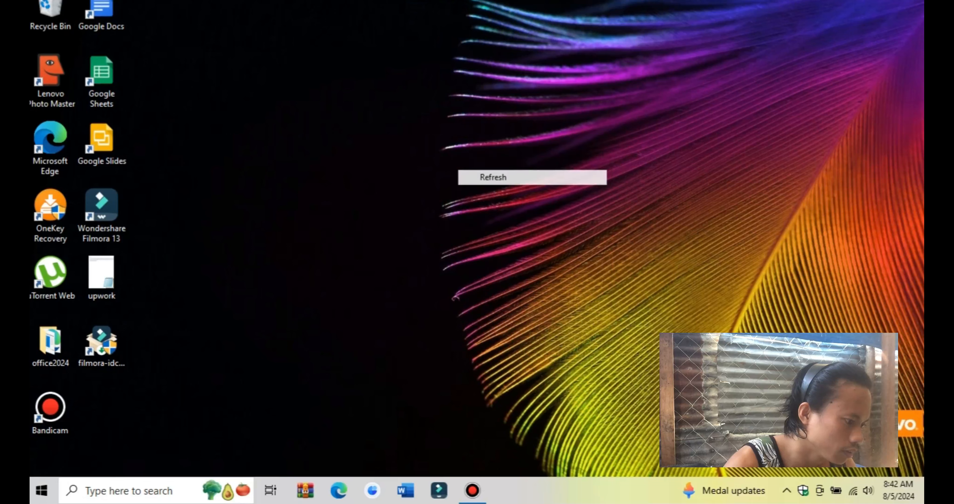
right_click(468, 140)
click(493, 180)
right_click(486, 157)
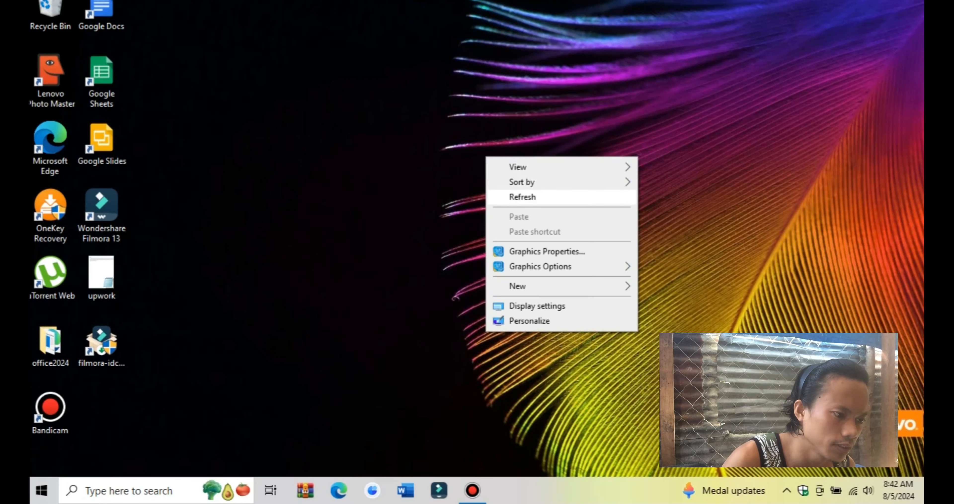
click(523, 196)
right_click(467, 125)
click(503, 166)
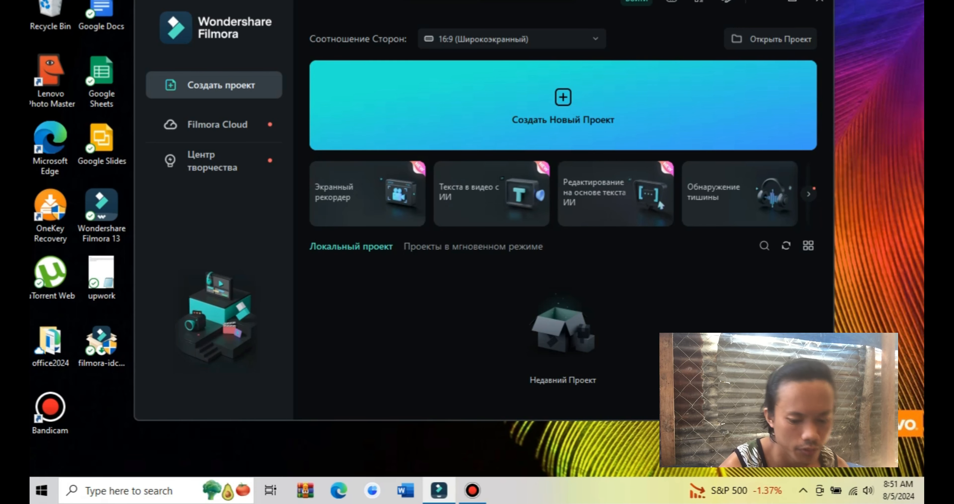
key(alt+F4)
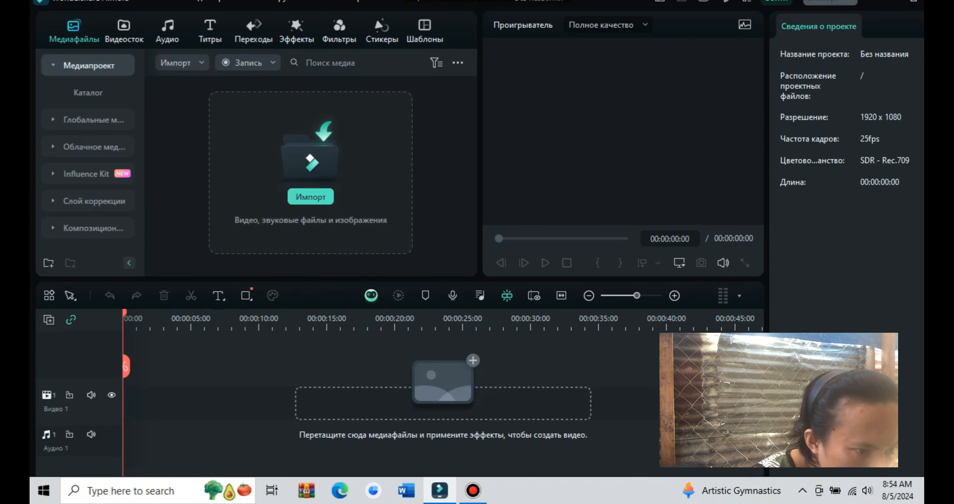
Import the SUNP0005 video from the Downloads folder into the project media.
click(310, 197)
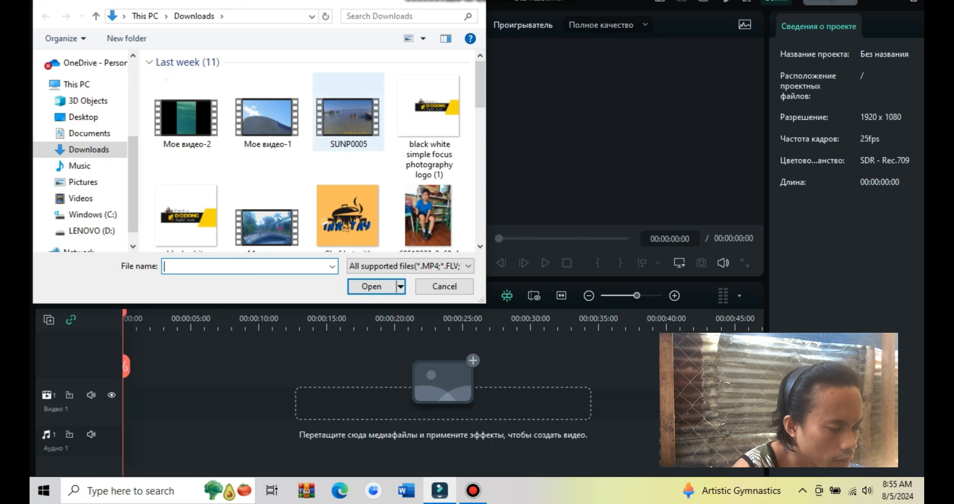
scroll(267, 199, down, 4)
scroll(267, 200, up, 3)
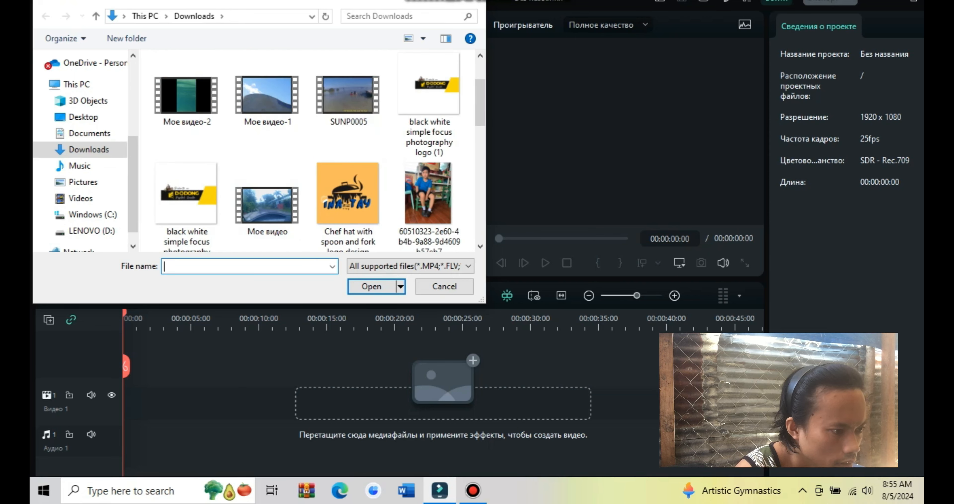
click(349, 96)
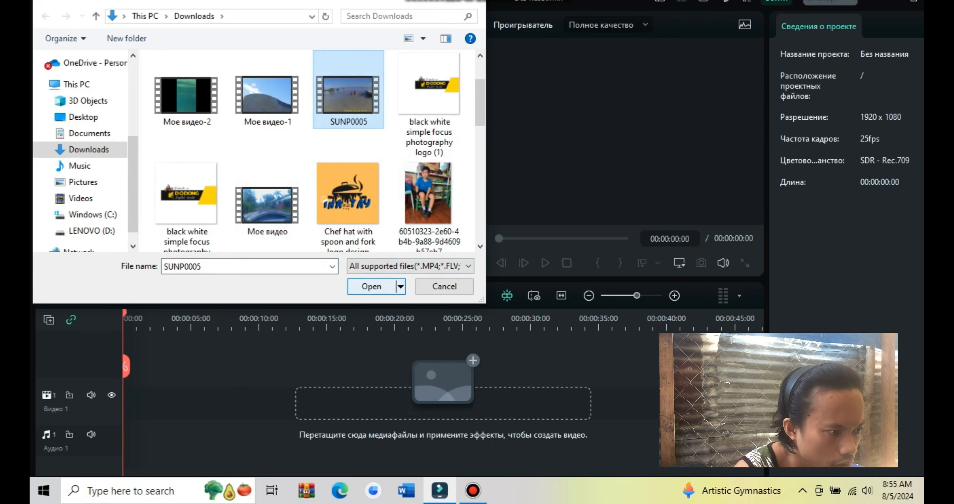
click(372, 287)
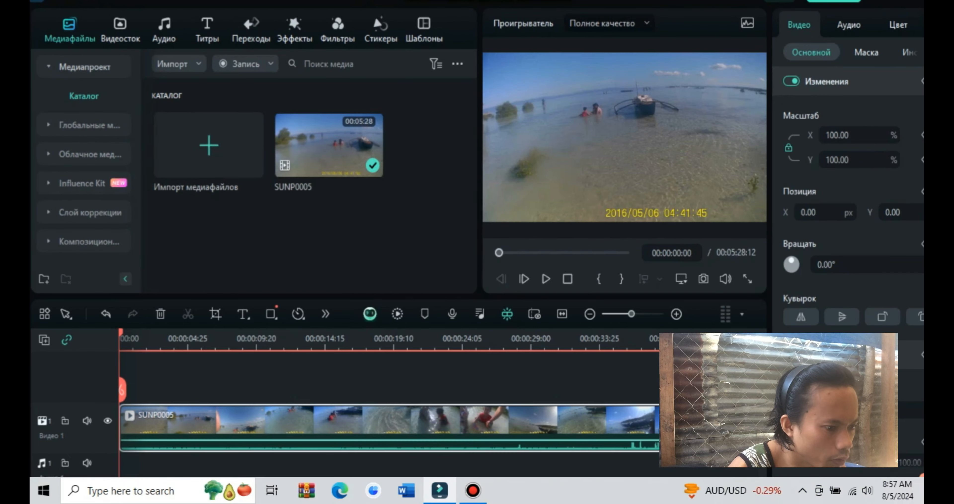
Crop the SUNP0005 clip at 16:9 to about 1164 x 655, cutting off the date stamp along the bottom, and apply it.
key(alt+c)
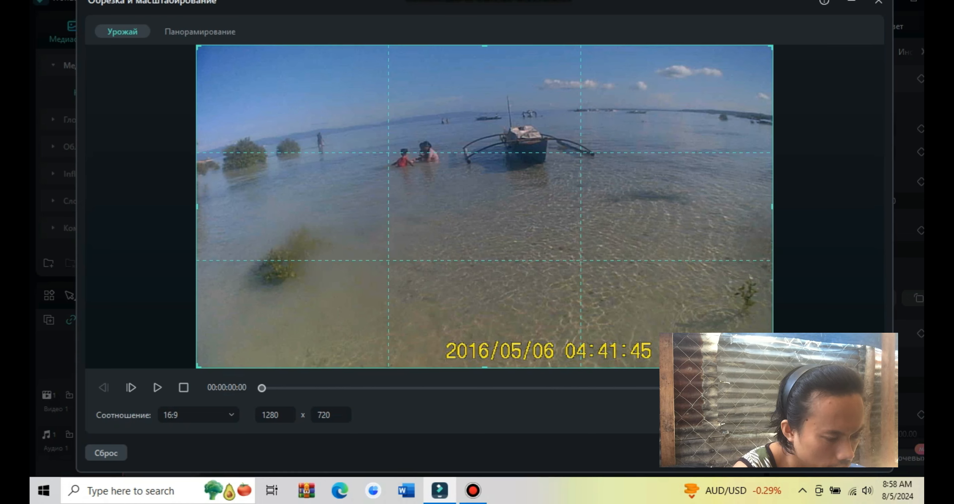
drag(197, 367, 245, 340)
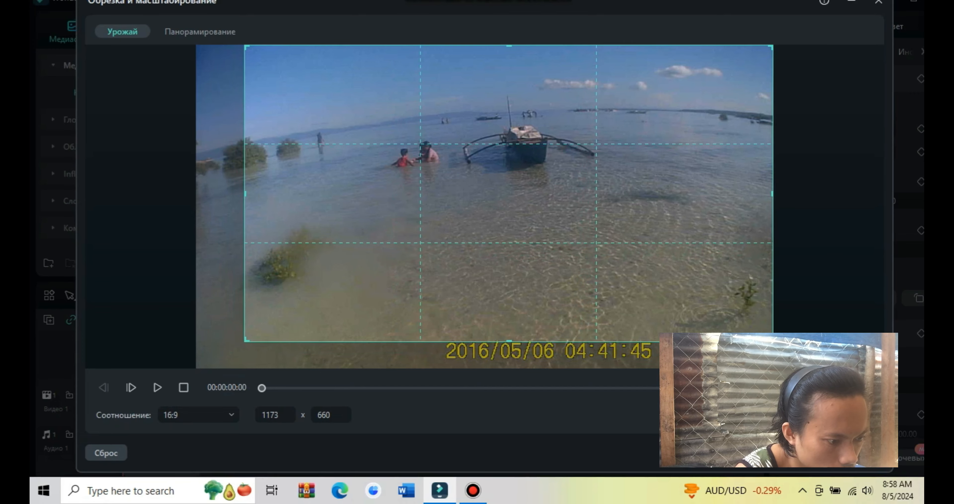
drag(773, 341, 769, 338)
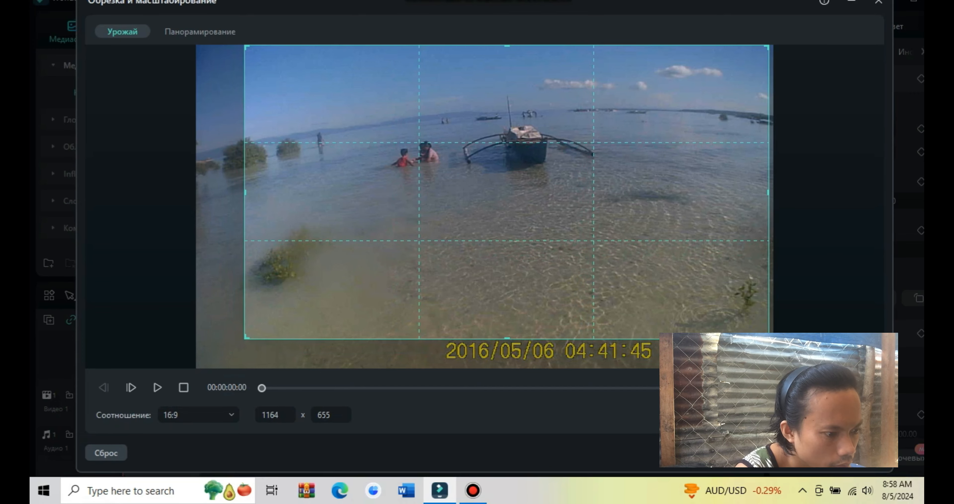
click(862, 452)
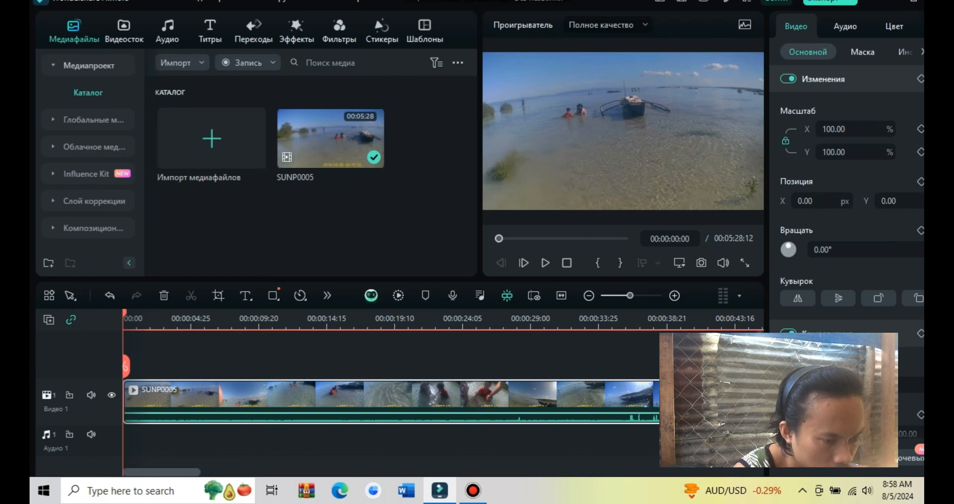
Split the SUNP0005 clip at 00:00:22:06 on the timeline and delete the part after the cut.
scroll(443, 402, right, 20)
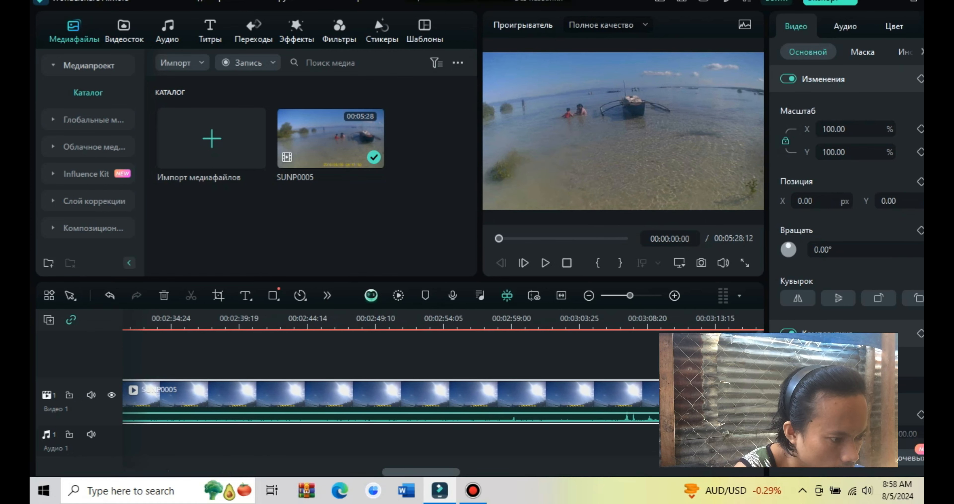
scroll(391, 401, left, 20)
click(381, 319)
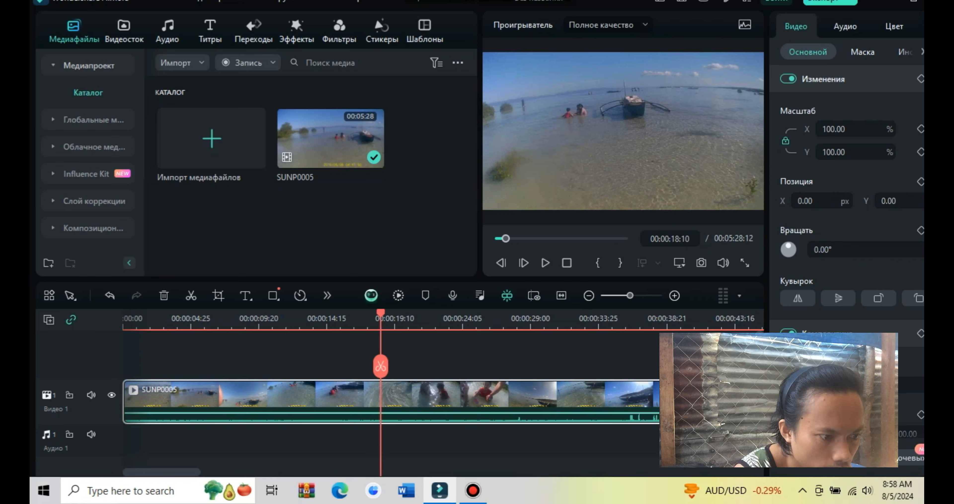
click(432, 319)
drag(432, 365, 435, 365)
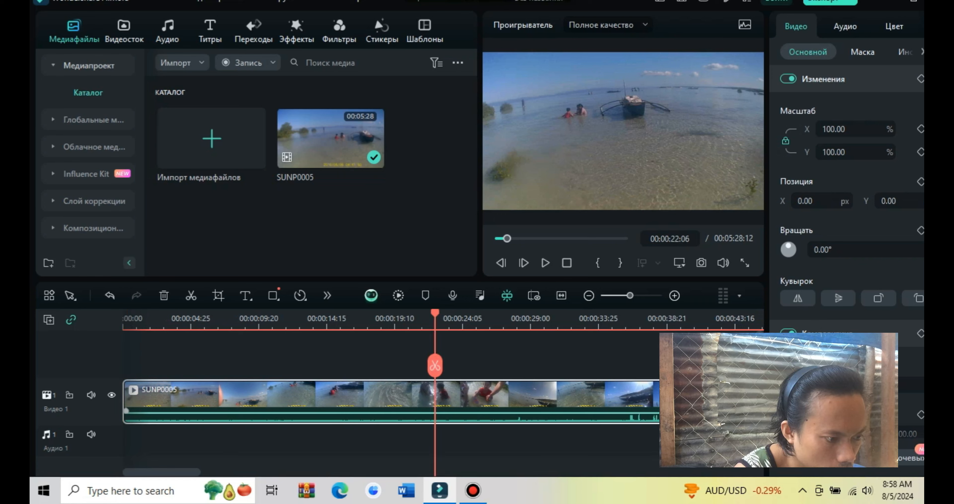
click(435, 365)
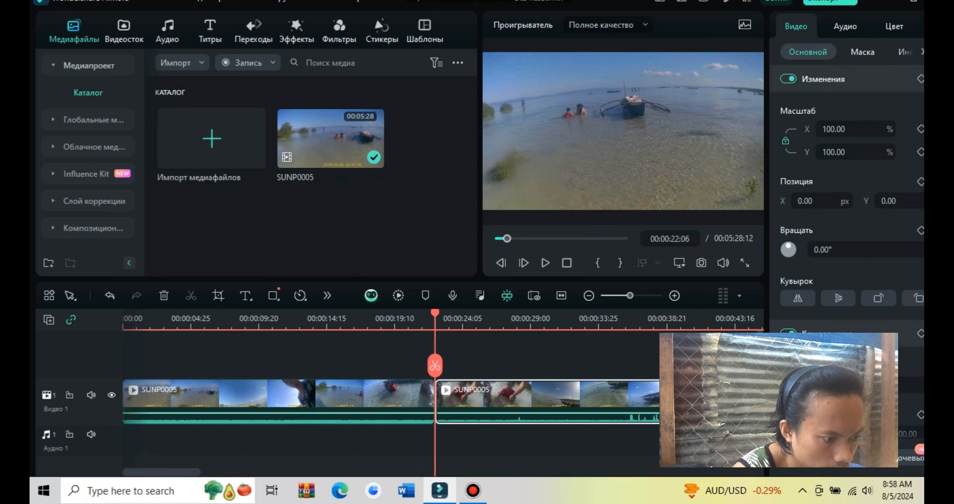
key(Delete)
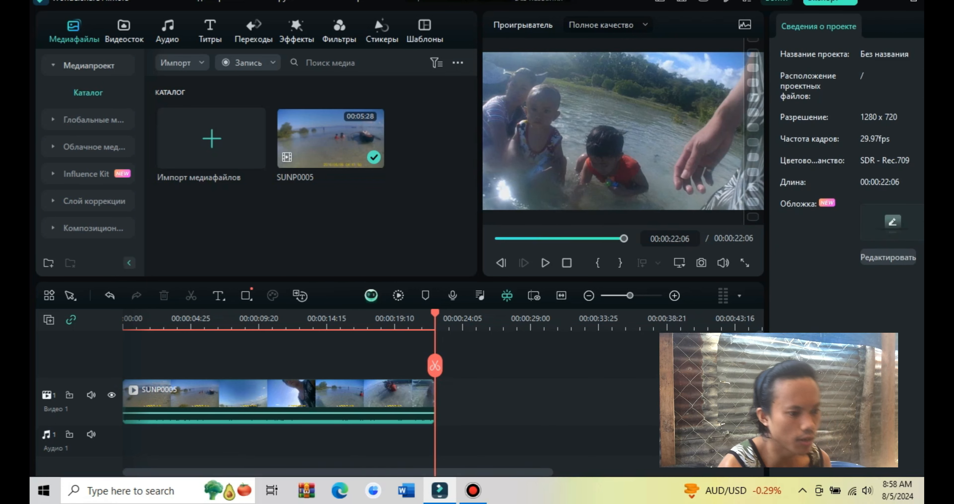
Play back the first few seconds of the trimmed clip from its beginning, and pause.
drag(435, 313, 127, 313)
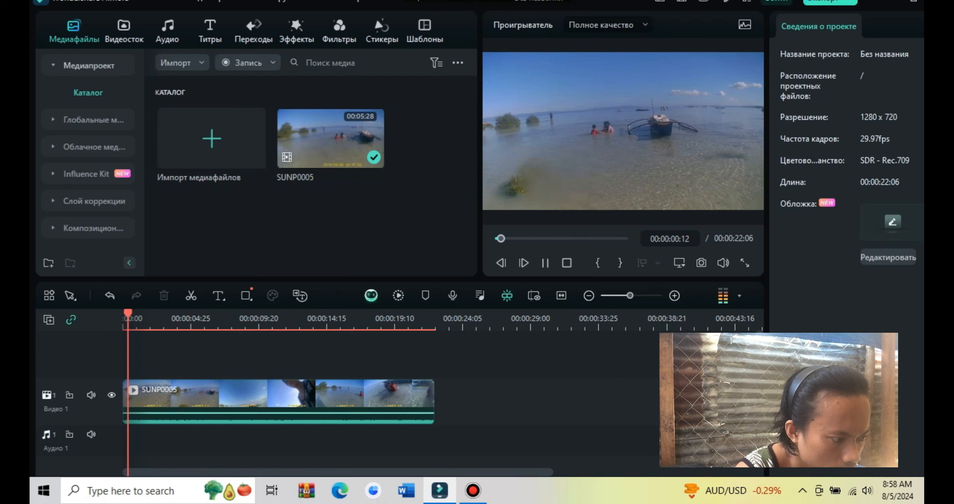
key(space)
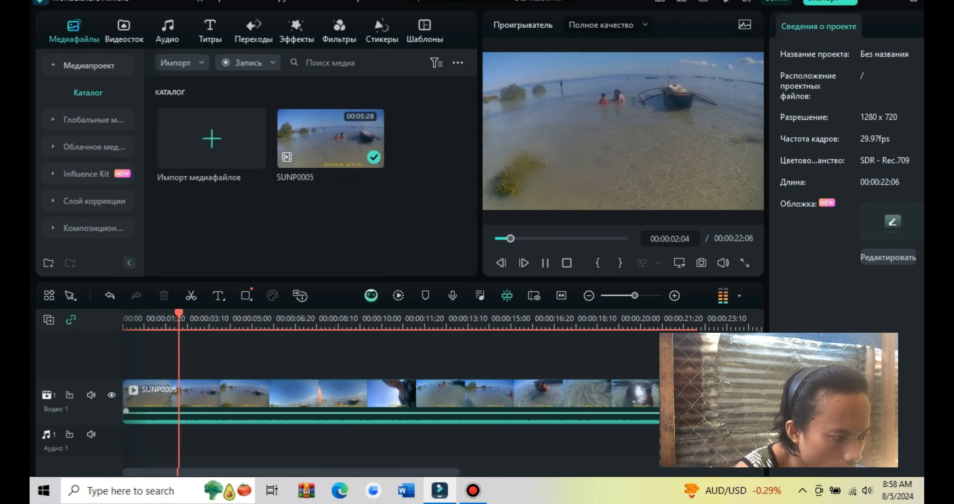
key(space)
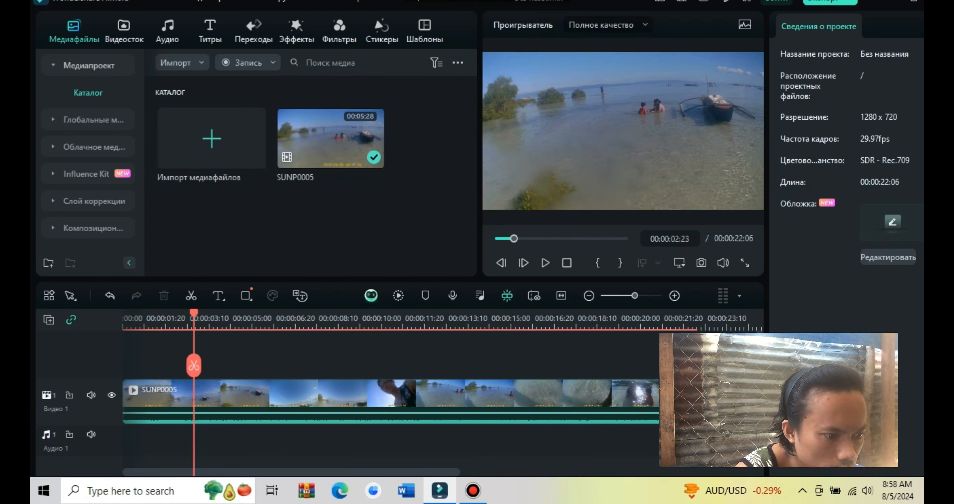
Raise the trimmed clip's audio volume to 12.00, and display its colour settings.
click(244, 397)
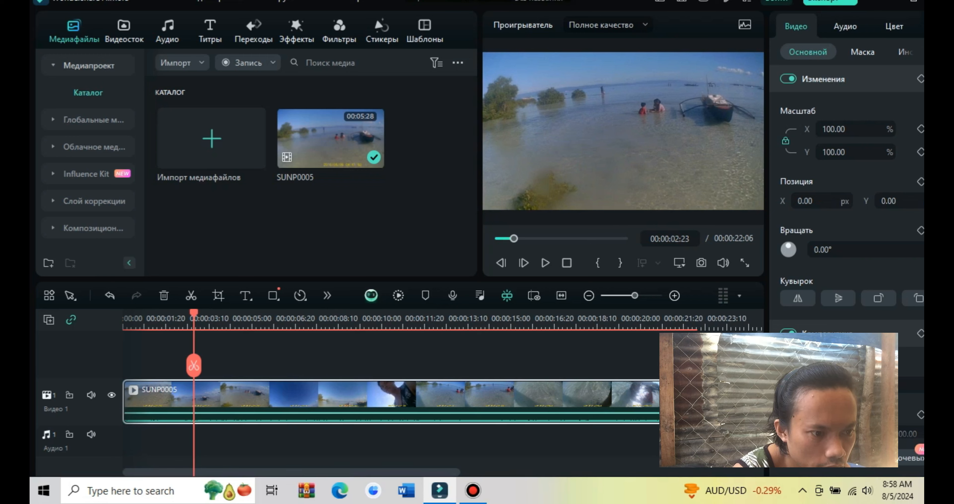
click(846, 27)
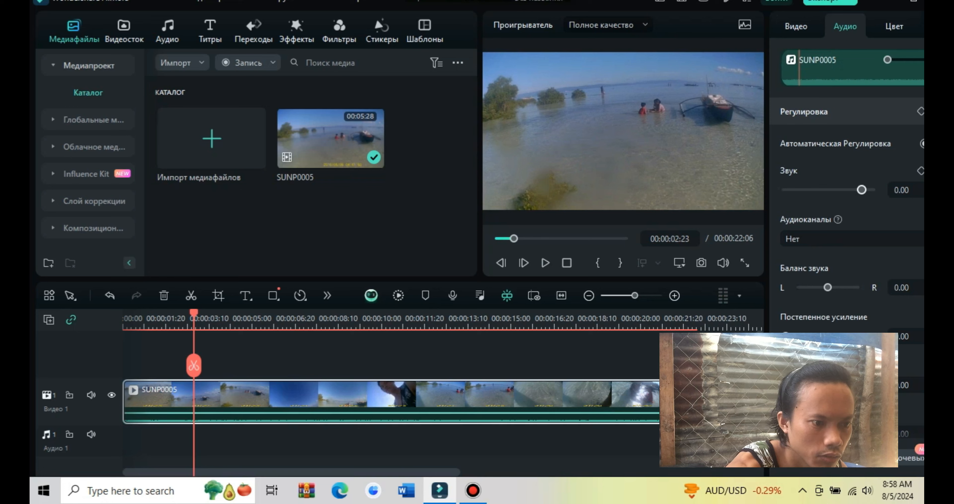
drag(863, 189, 872, 189)
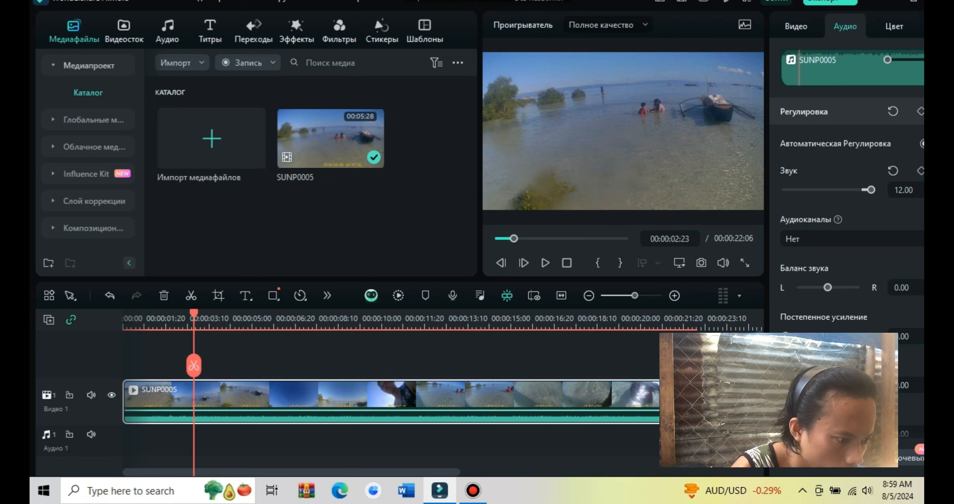
click(894, 26)
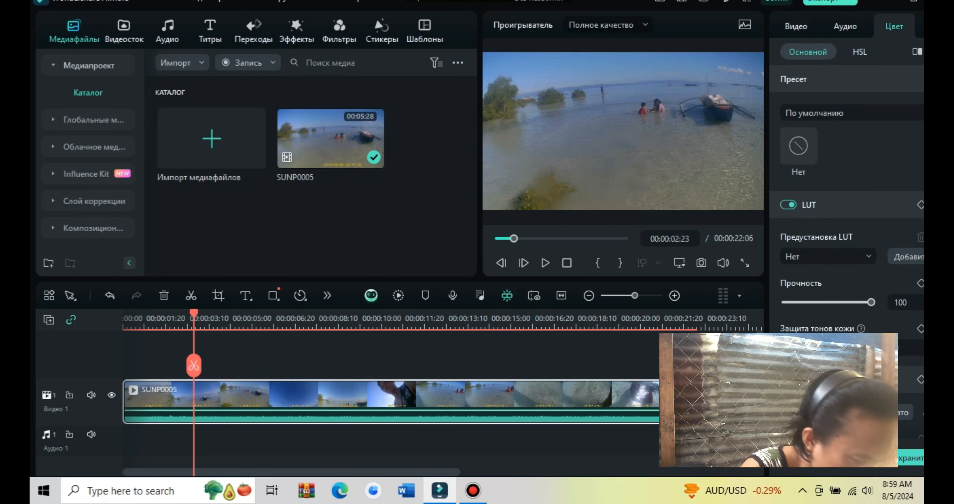
Export the video locally as MP4 at 4096x2160 resolution and 60 fps.
key(ctrl+e)
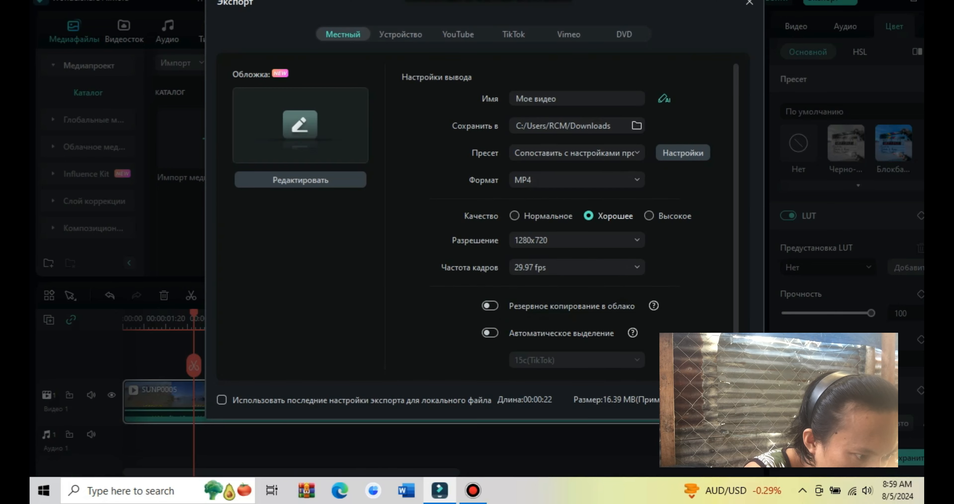
click(576, 240)
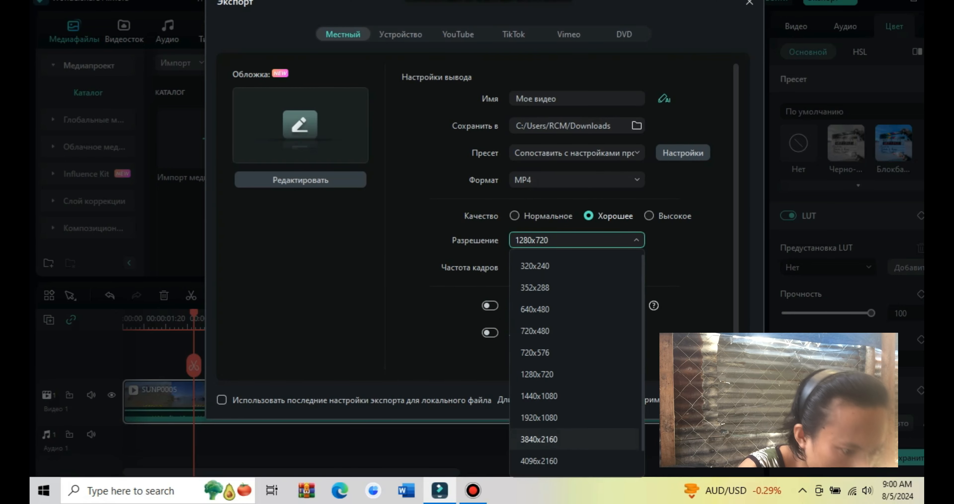
click(539, 460)
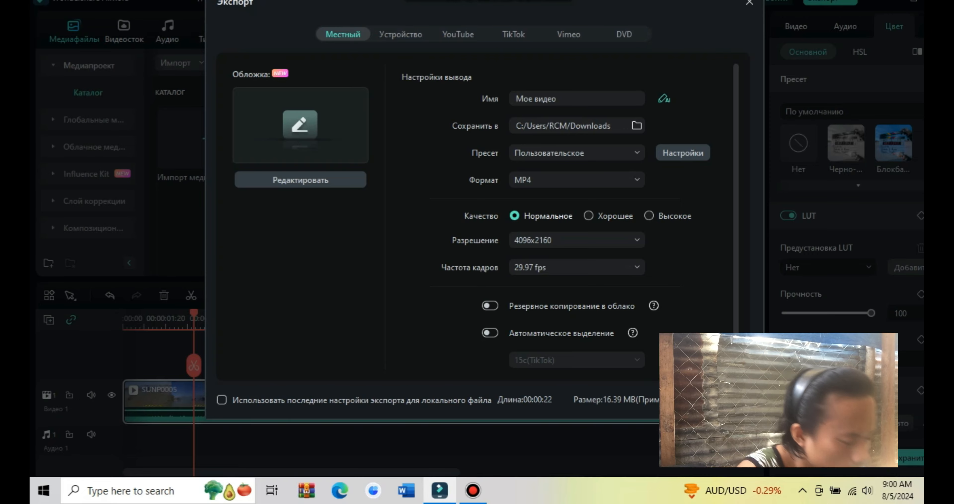
click(576, 267)
click(531, 466)
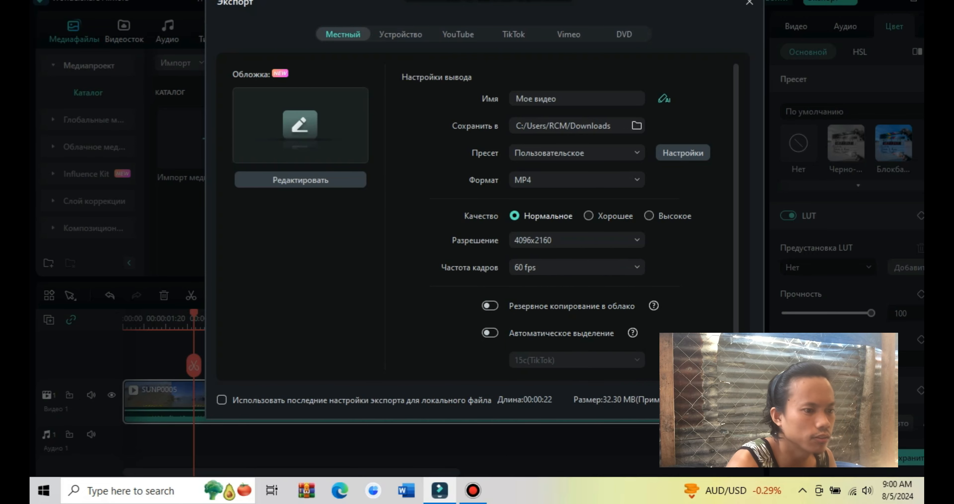
click(720, 399)
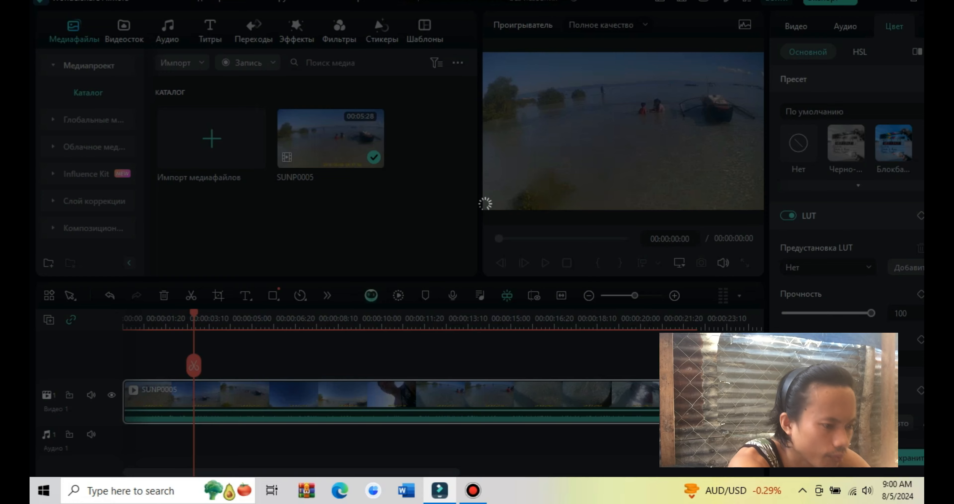